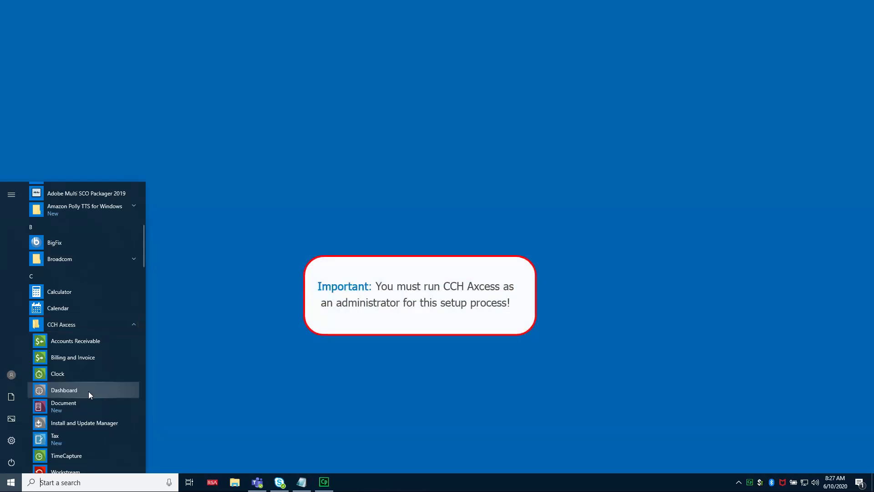
Bring up the Run as administrator option for the CCH Axcess Dashboard in the Start menu
right_click(88, 391)
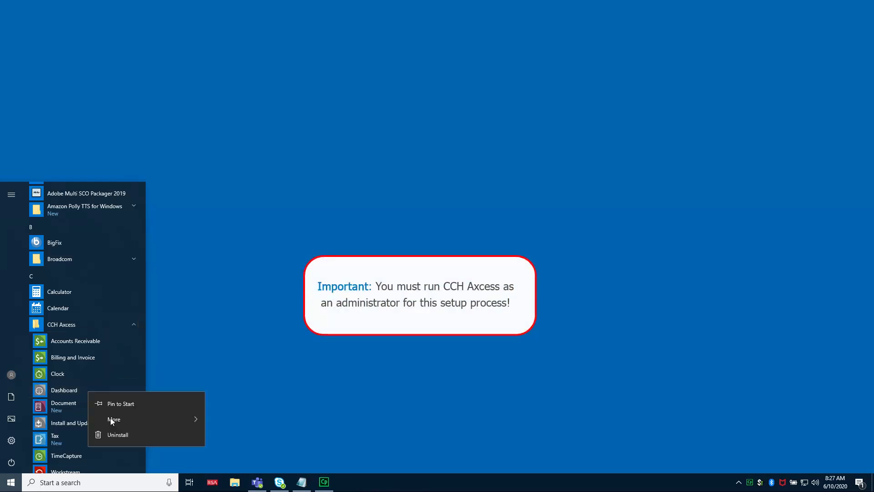
click(110, 416)
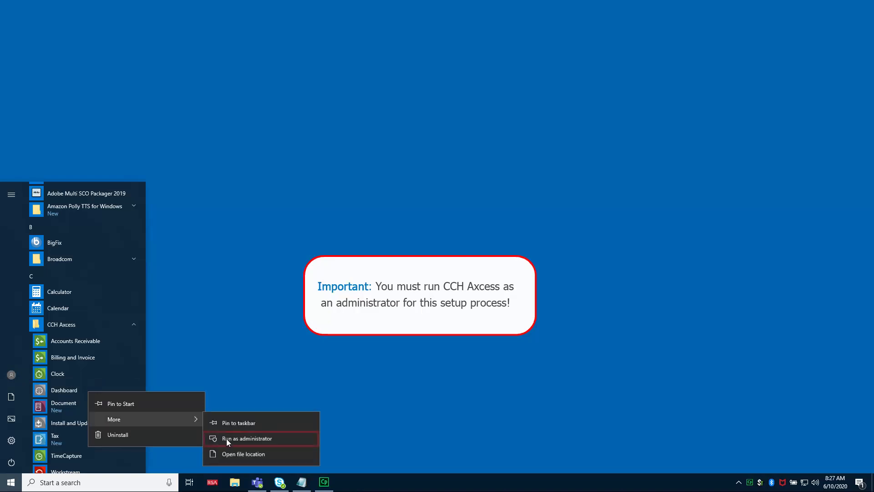
click(227, 438)
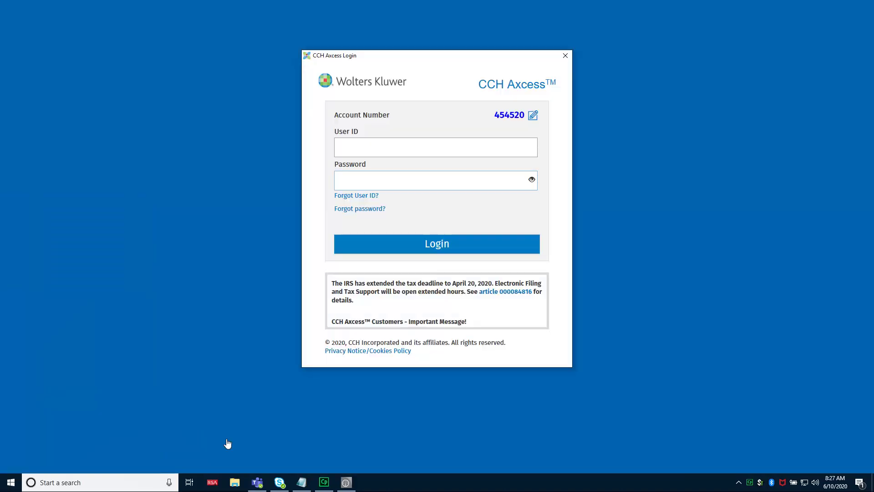
click(448, 246)
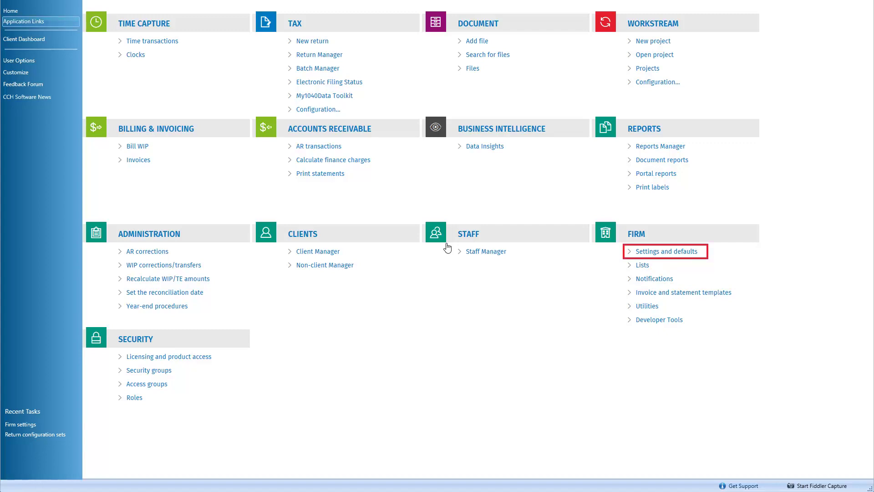
click(668, 252)
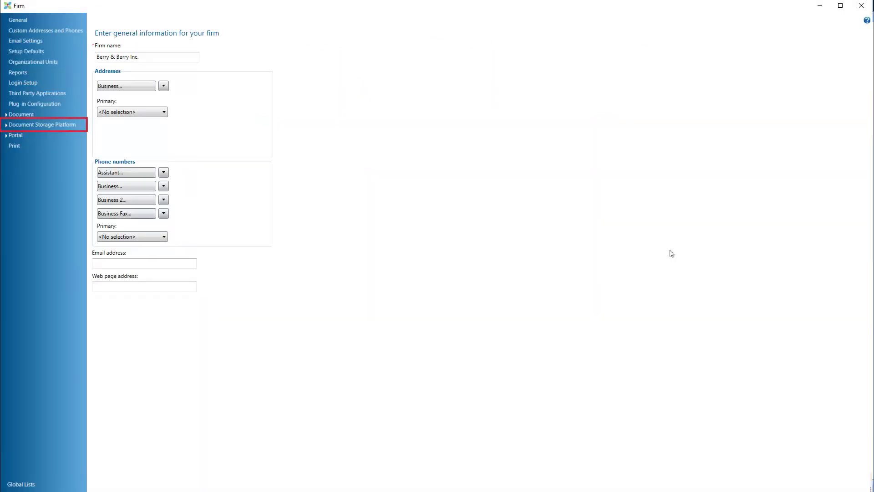
click(6, 125)
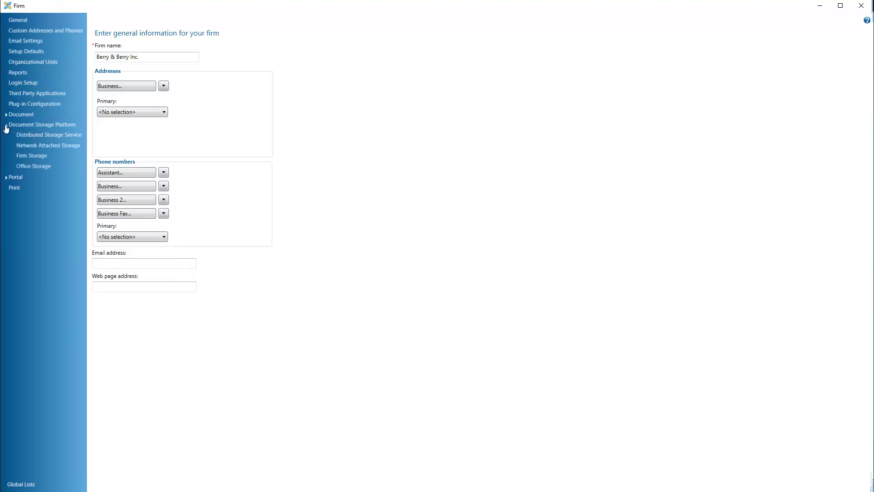
Register service 'docqavm2' at DSP path \DOCQAVM22\docdspapi\v1.0 using the server admin credentials
click(41, 135)
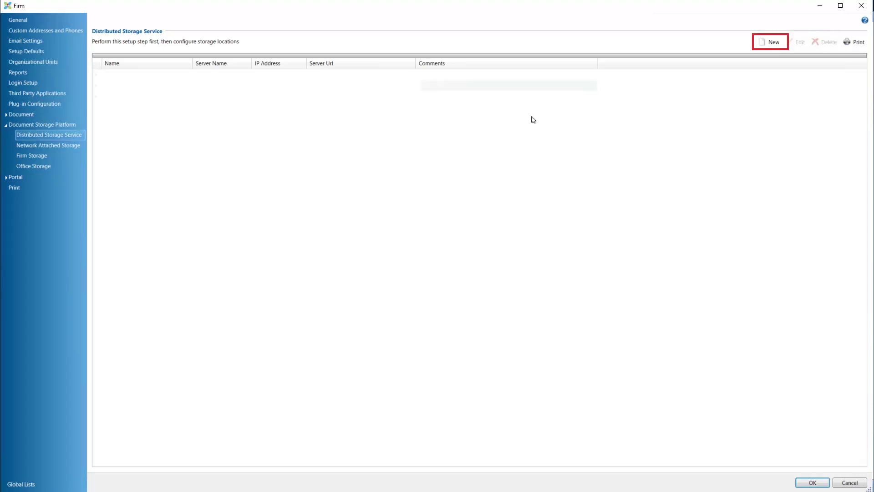
click(772, 44)
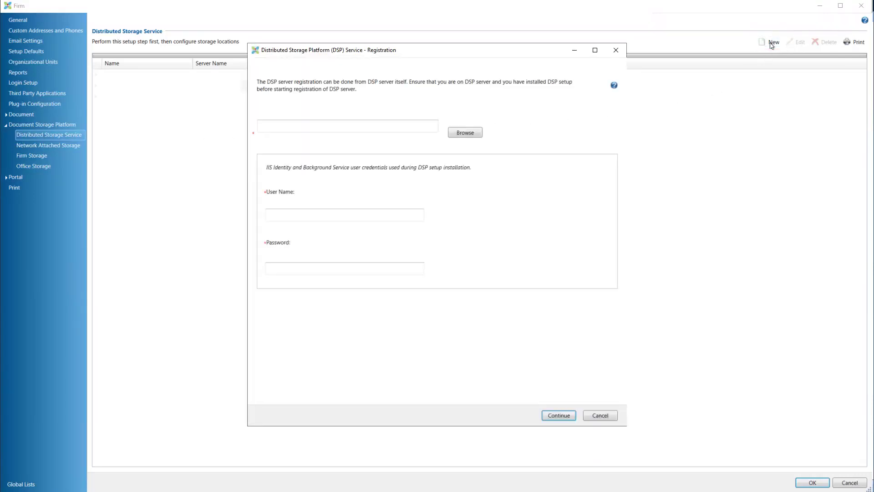
click(259, 128)
text(\DOCQAVM22\docdspapi\v1.0)
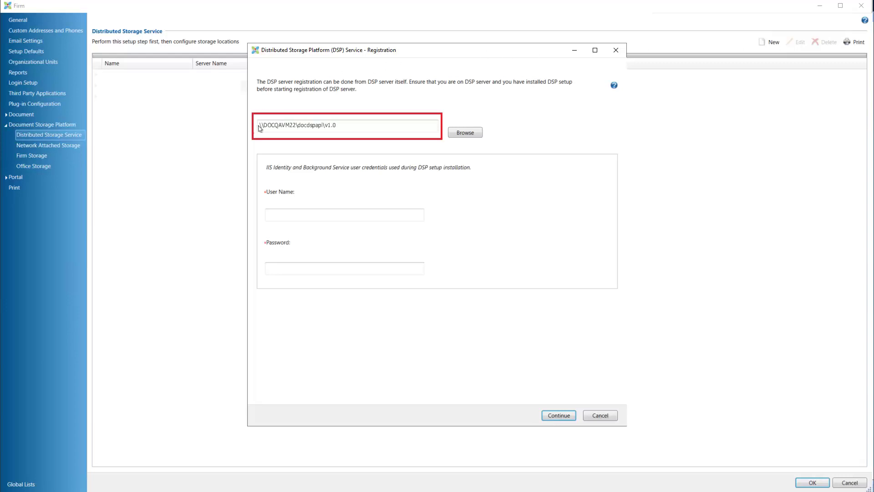
click(266, 214)
click(559, 415)
text(docqavm2)
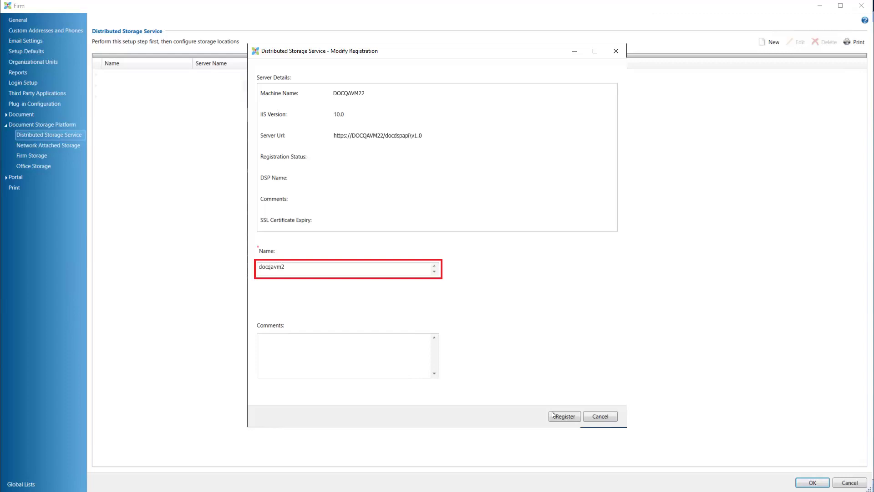
click(563, 416)
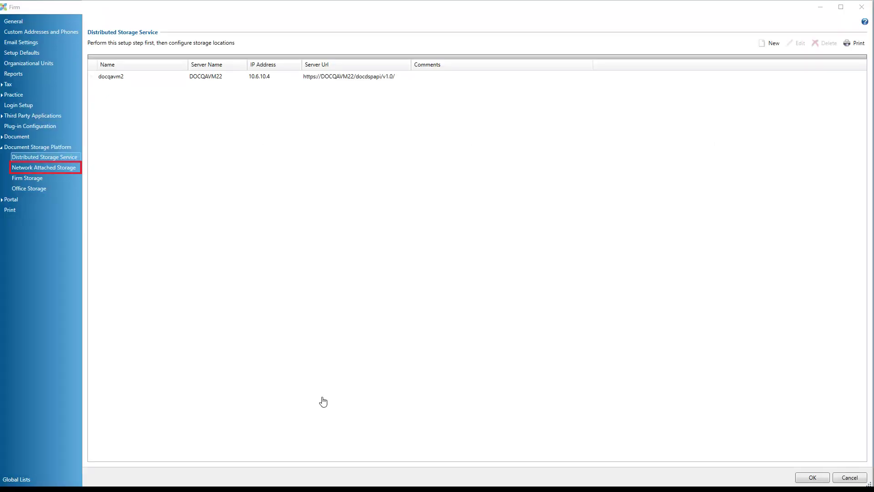
Create network storage 'Main storage' at \docserver\storage, assigned to the DOCQAVM22 storage service
click(29, 168)
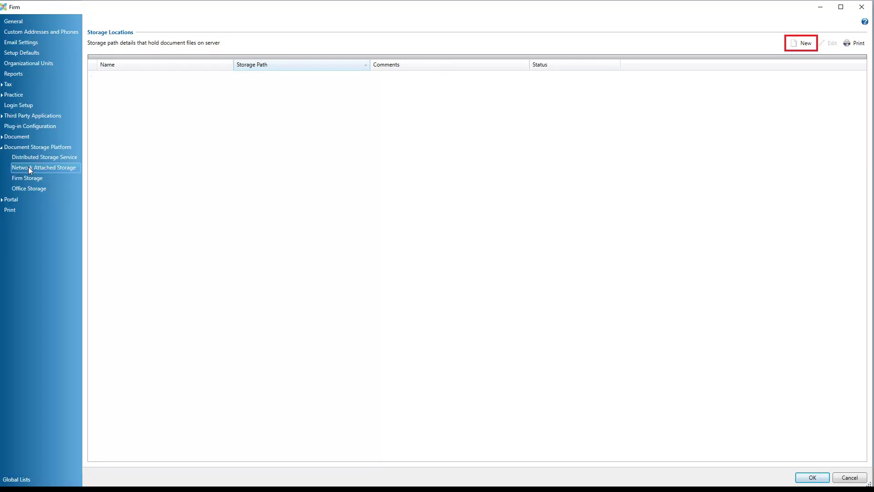
click(804, 42)
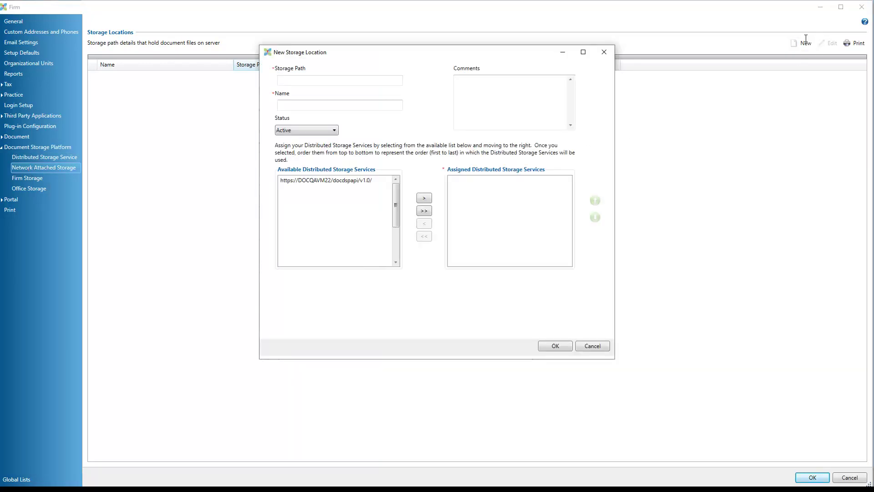
click(377, 84)
text(\docserver\storage)
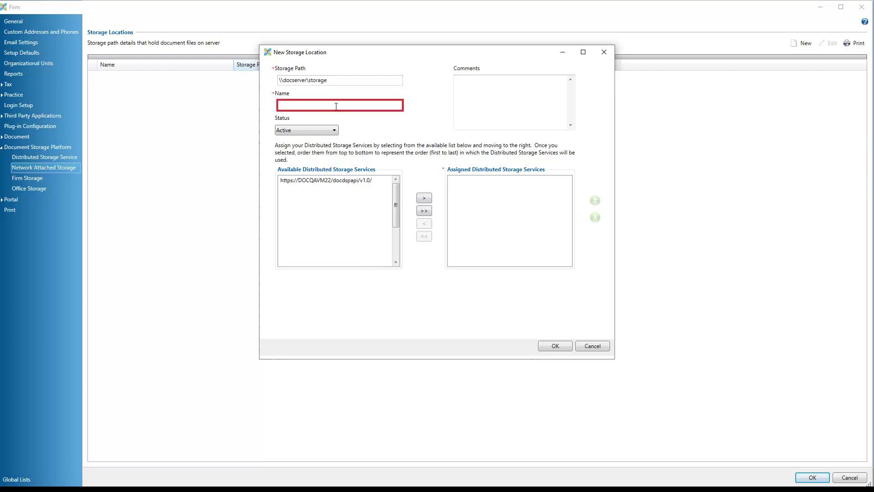
click(335, 107)
text(Main storage)
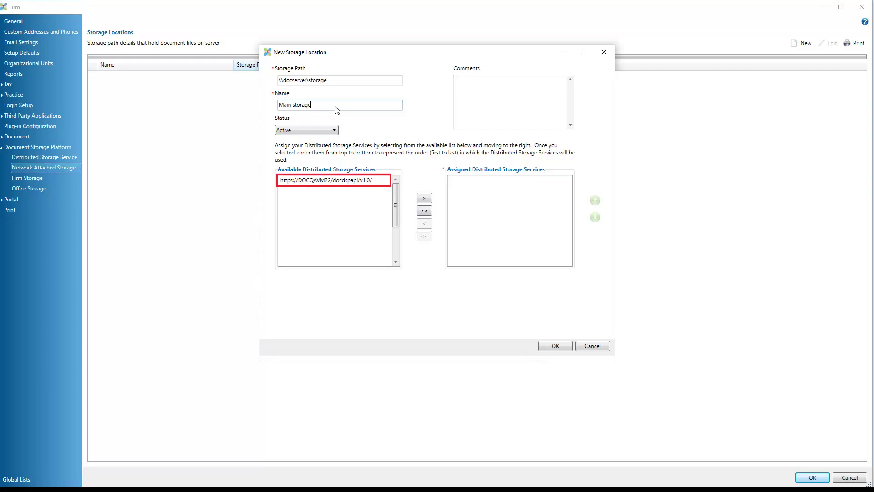
click(321, 181)
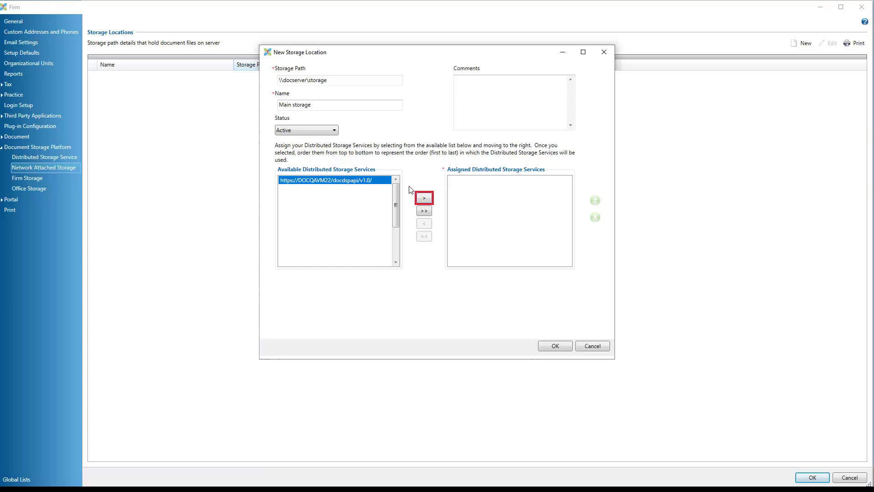
click(425, 199)
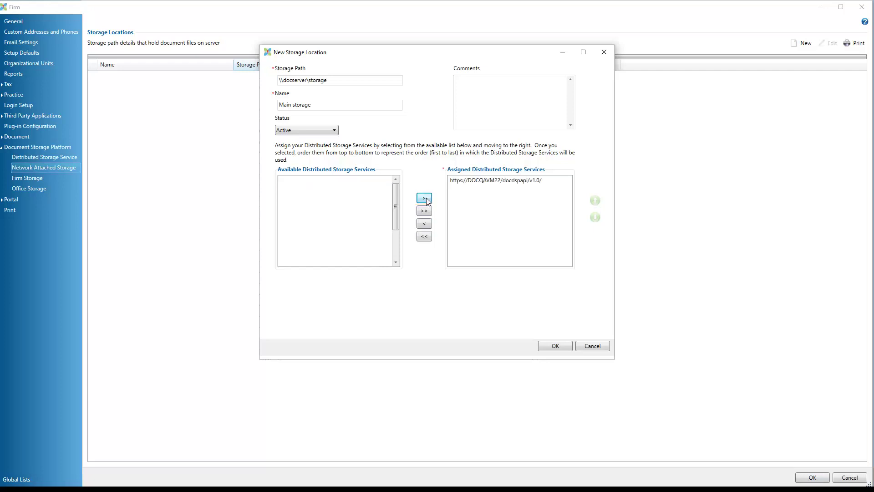
click(560, 348)
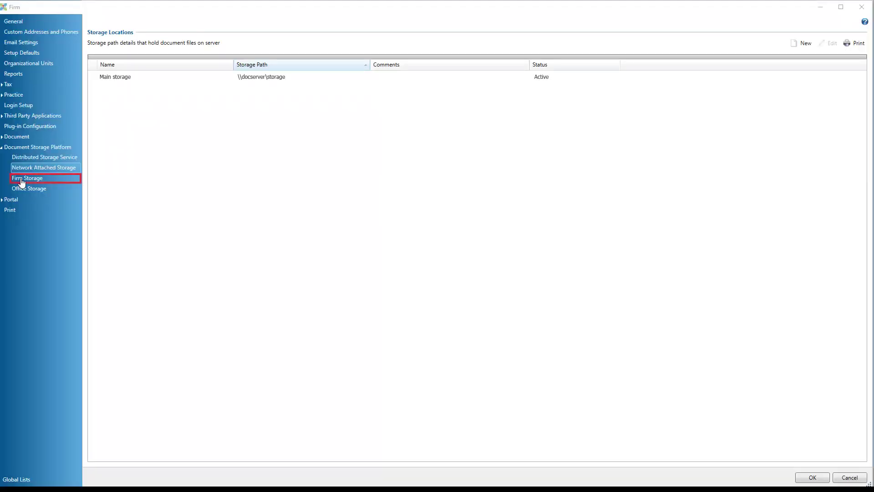
Choose \\docserver\storage as the Firm Storage extended storage location
click(22, 180)
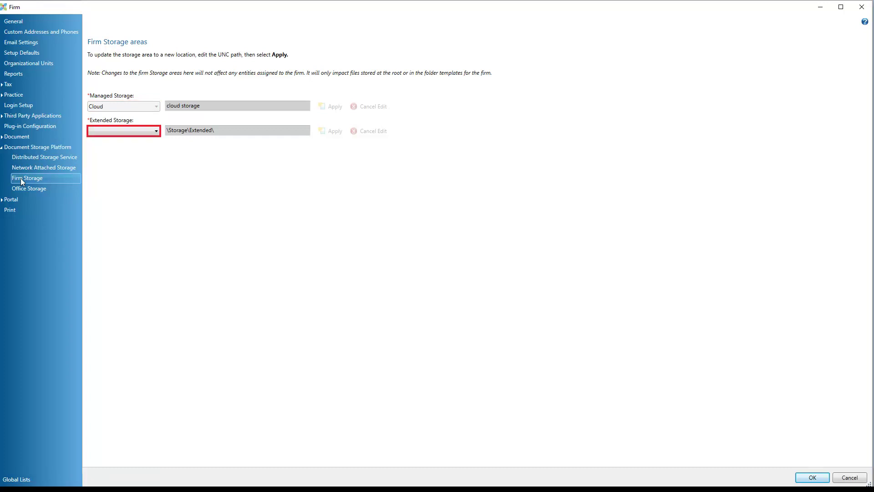
click(156, 130)
click(139, 152)
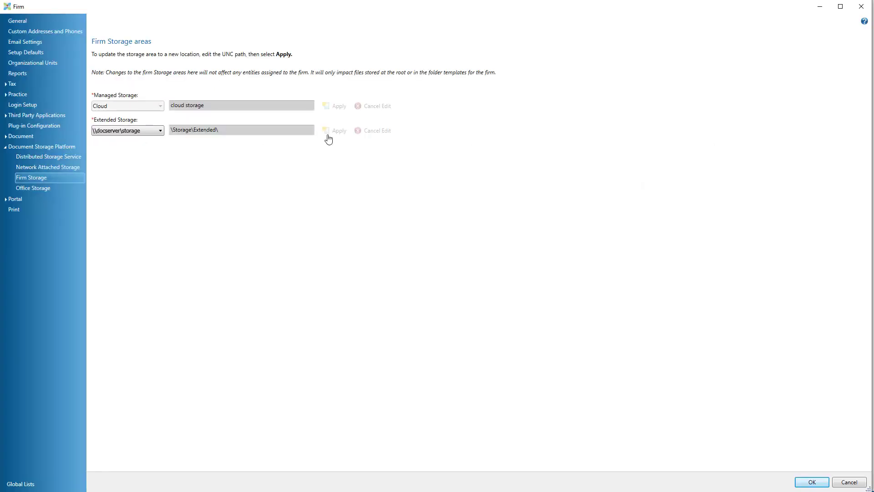
Set the Cleveland Office's Document storage areas to use \\docserver\storage as extended storage and apply
click(36, 188)
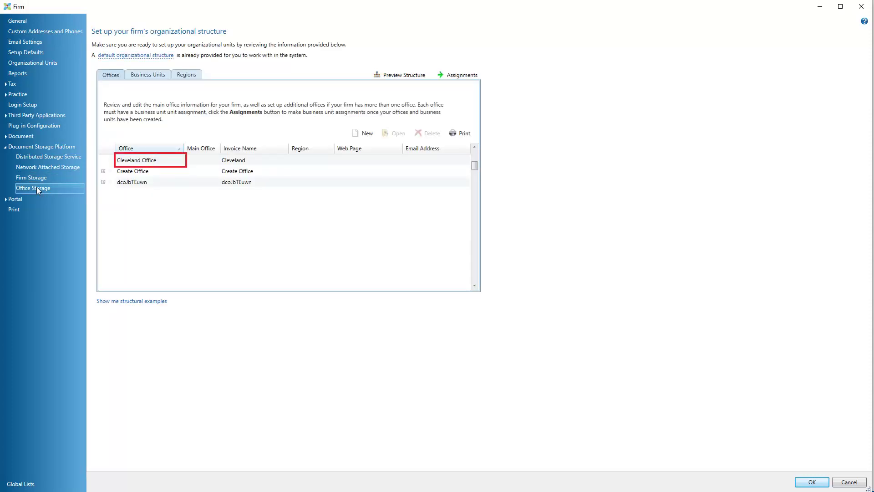
click(139, 162)
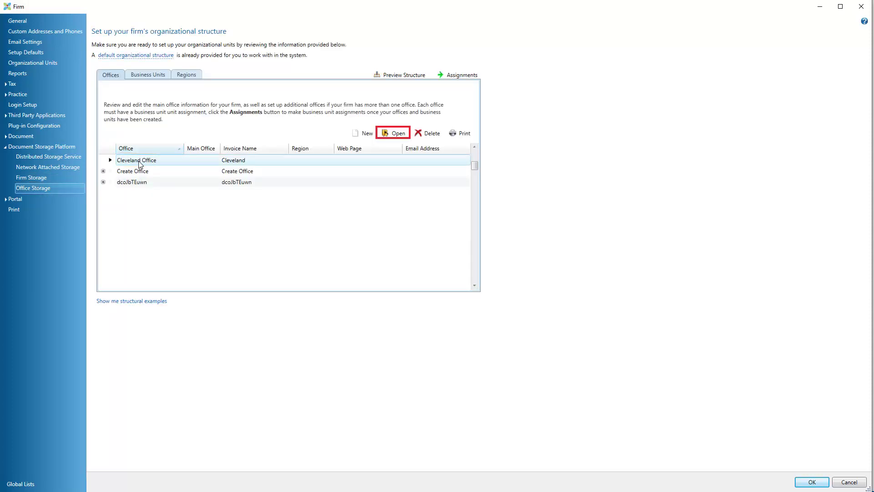
click(396, 133)
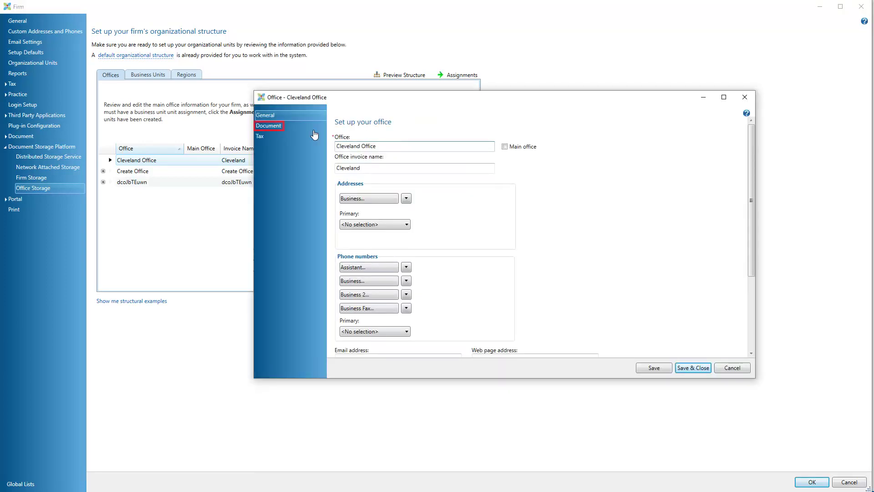
click(277, 127)
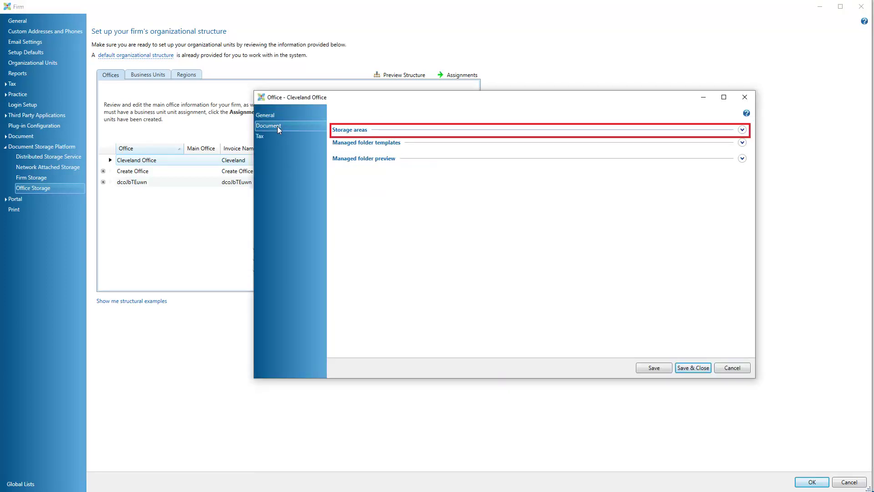
click(742, 130)
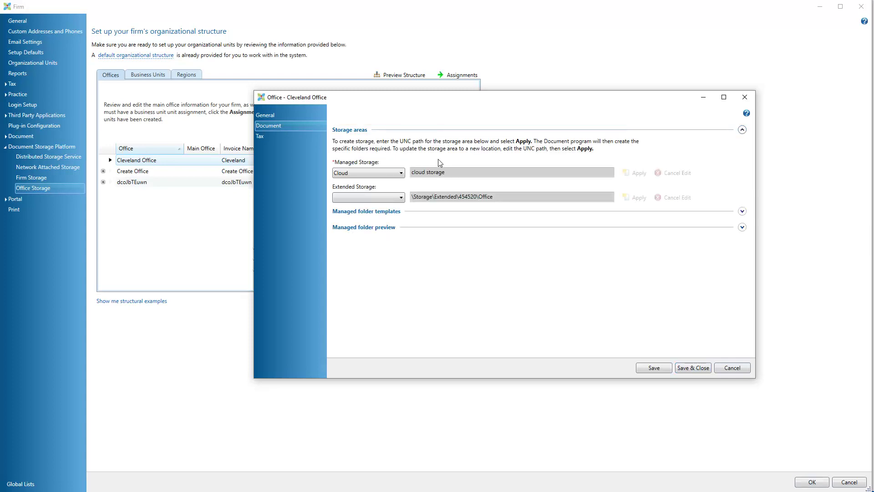
click(401, 199)
click(390, 217)
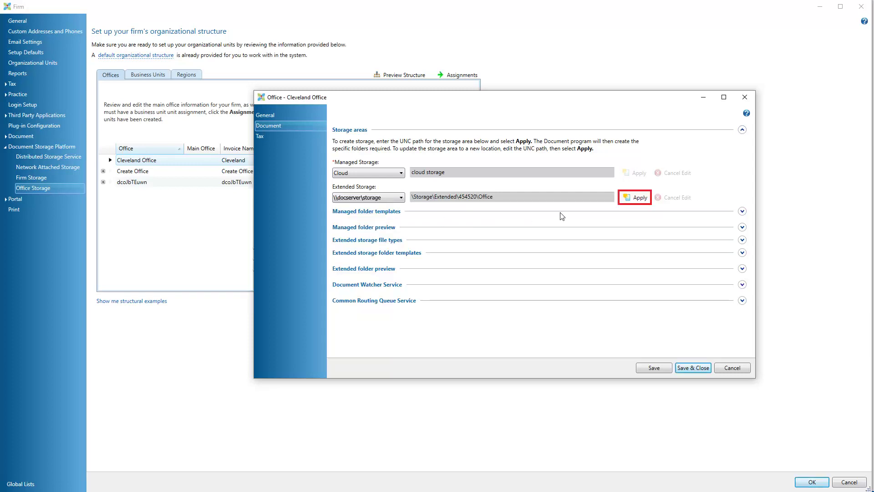
click(637, 198)
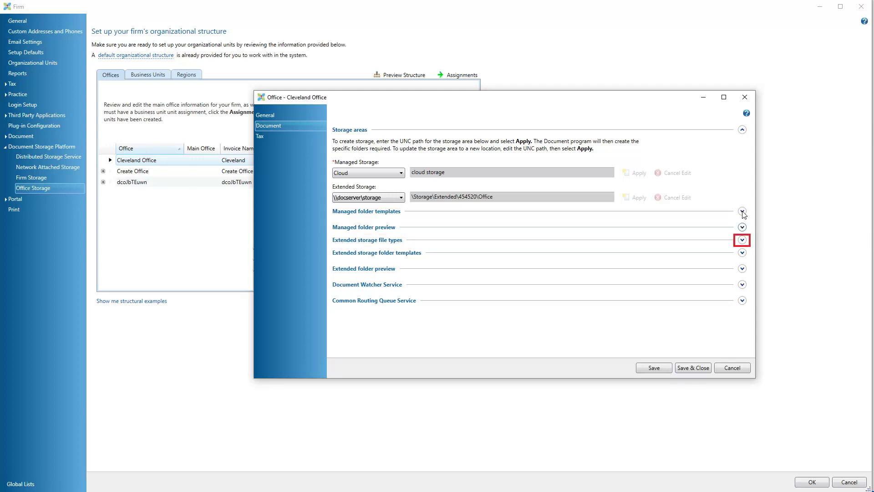
Add a QuickBooks file type with extension .qbw to the extended storage file types
click(742, 240)
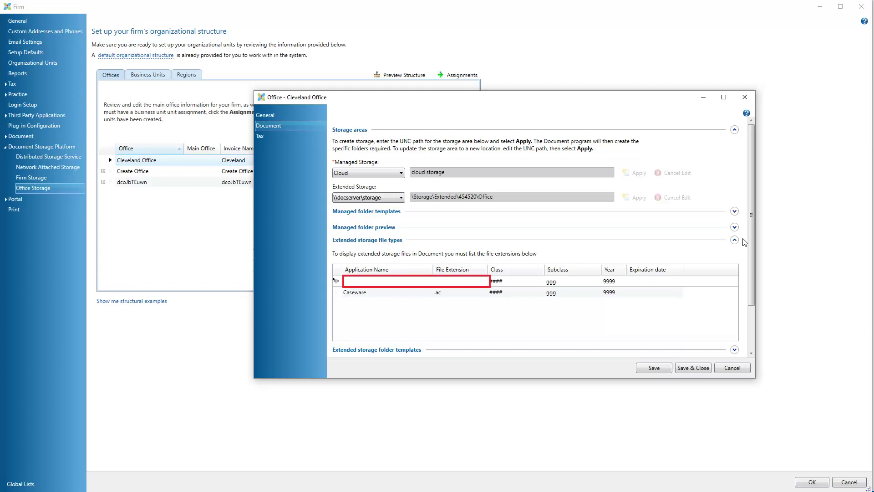
click(377, 282)
text(QuickBooks)
key(Tab)
text(.qbw)
click(528, 301)
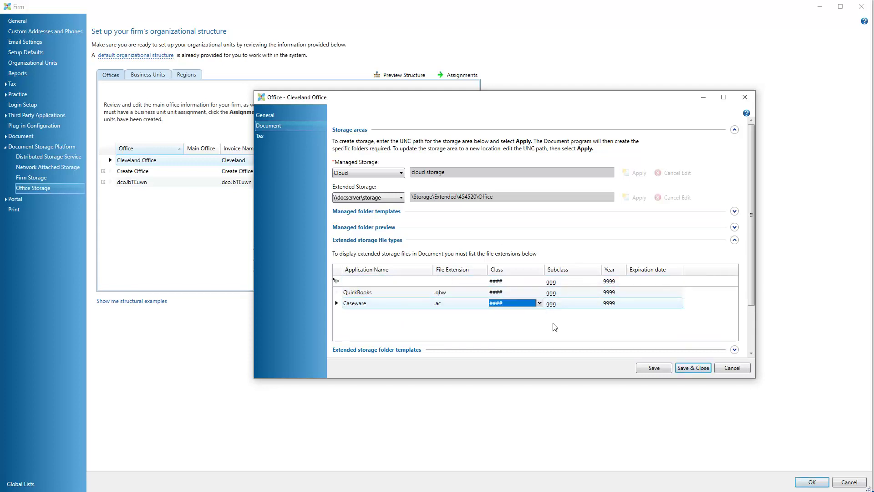
Subscribe the Cleveland Office to the Default Template in extended storage folder templates
drag(750, 299, 751, 351)
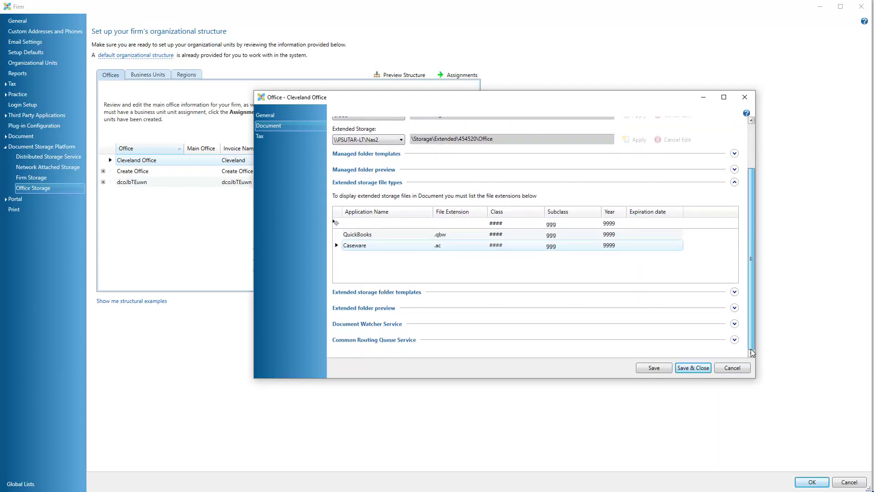
click(734, 292)
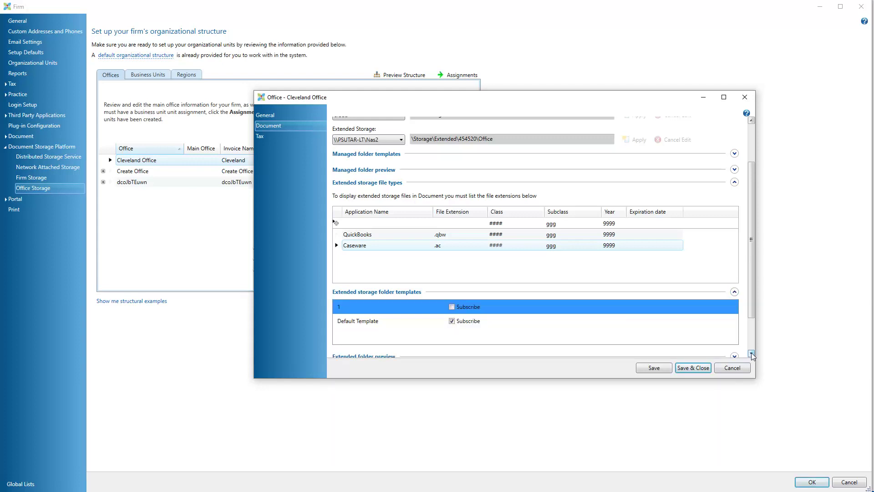
click(751, 353)
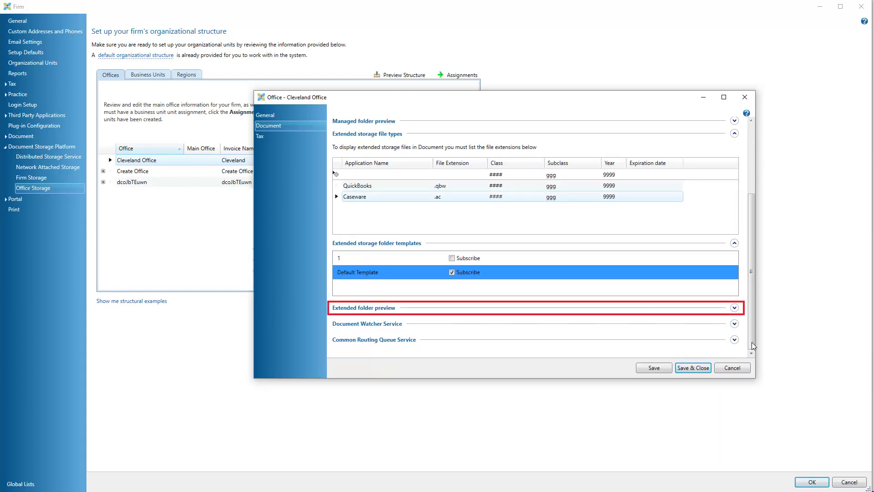
Enter 'DocumentWatcher' as the Document Watcher service name and 'DOCQAVM22' as its server
click(734, 307)
drag(751, 299, 751, 345)
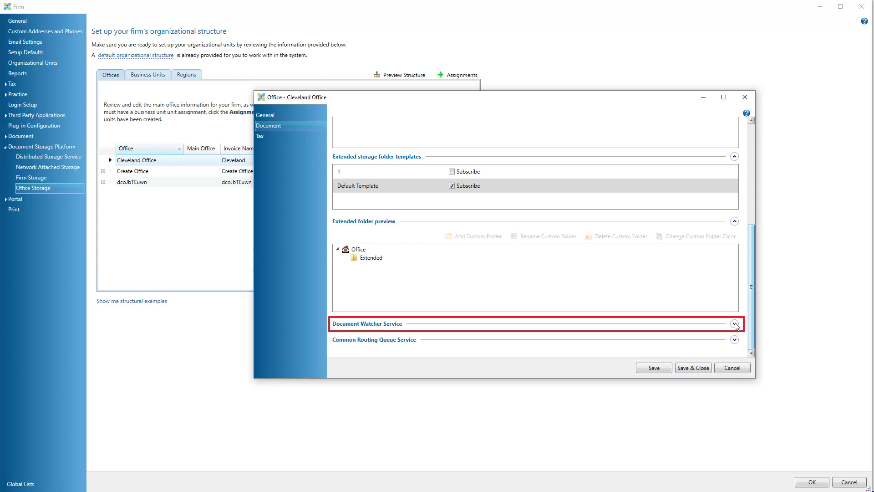
click(734, 323)
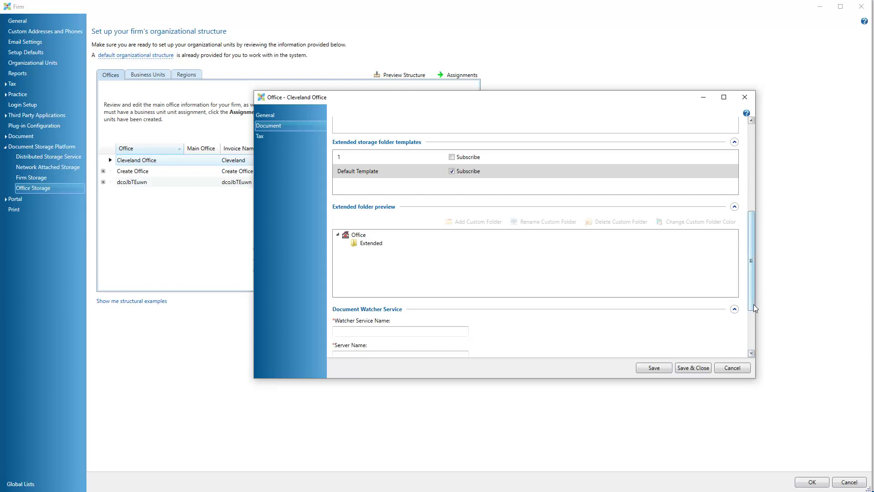
drag(753, 307, 754, 351)
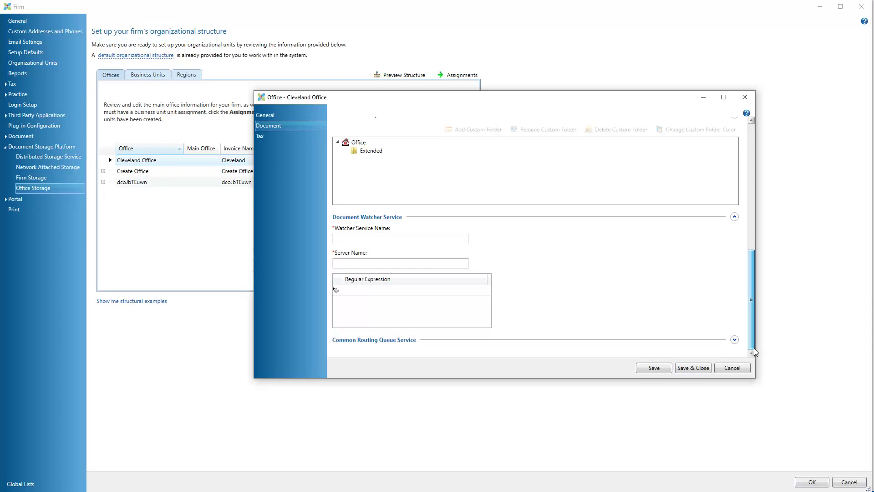
click(754, 348)
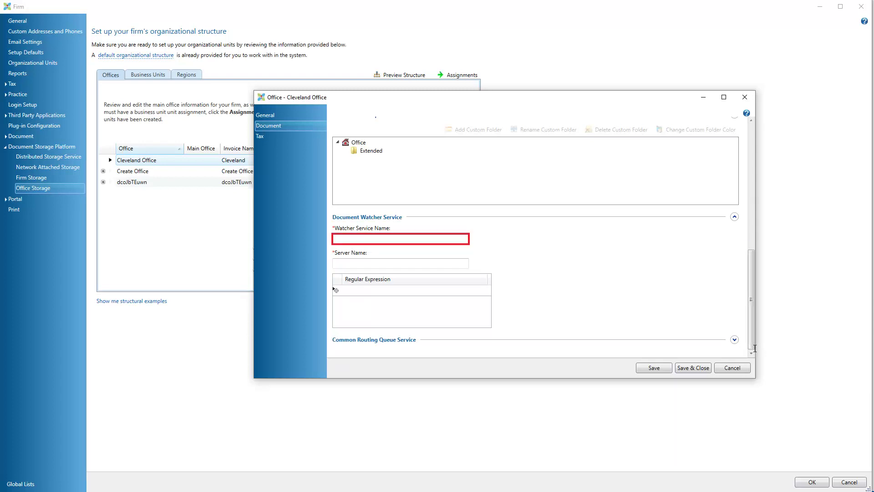
click(349, 238)
text(DocumentWatcher)
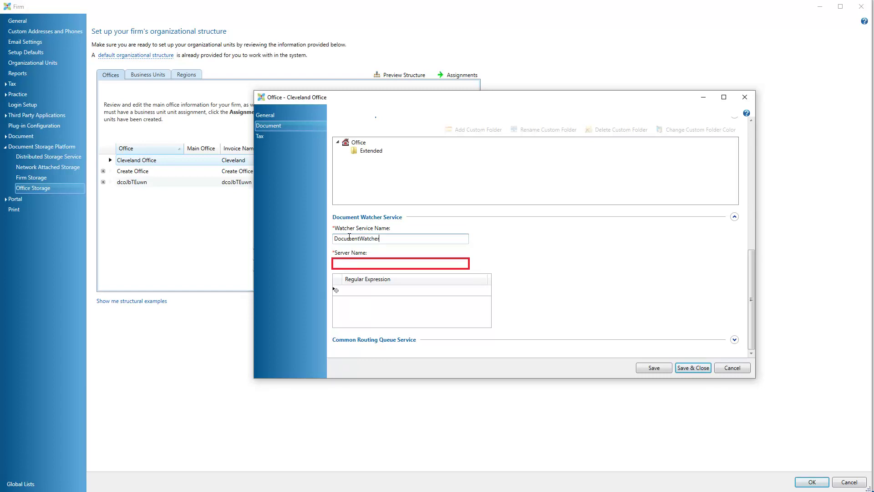
click(363, 263)
text(DOCQAVM22)
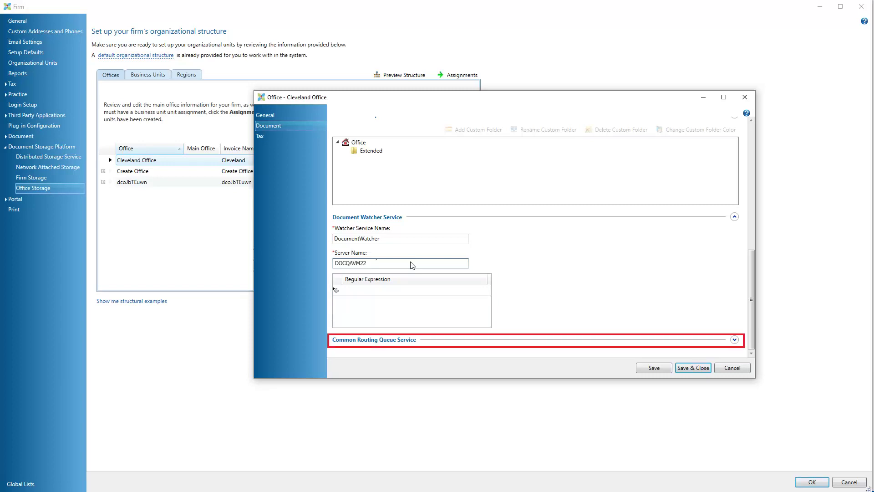
Save and close the Cleveland Office settings, then confirm the Firm settings with OK
click(734, 339)
drag(752, 297, 753, 348)
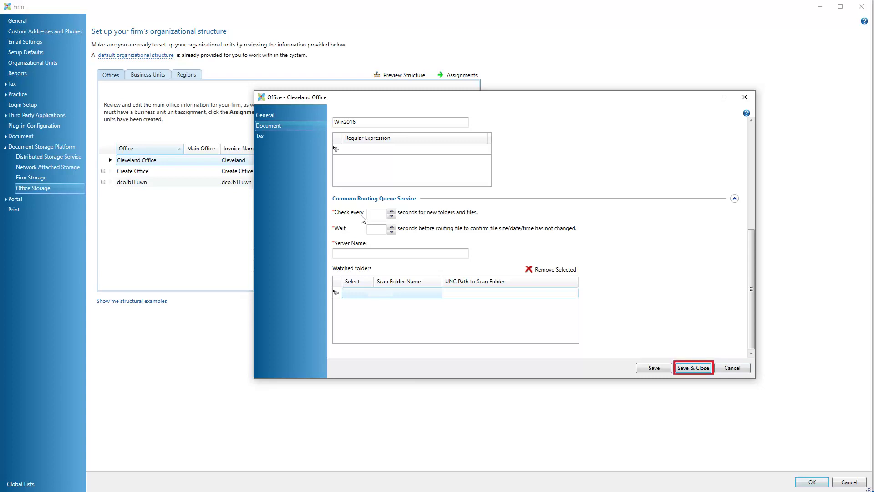
click(697, 369)
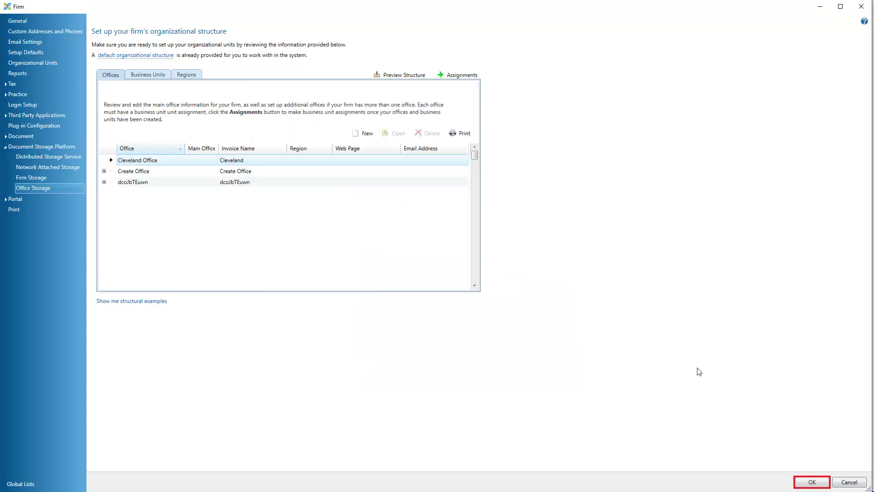
click(813, 482)
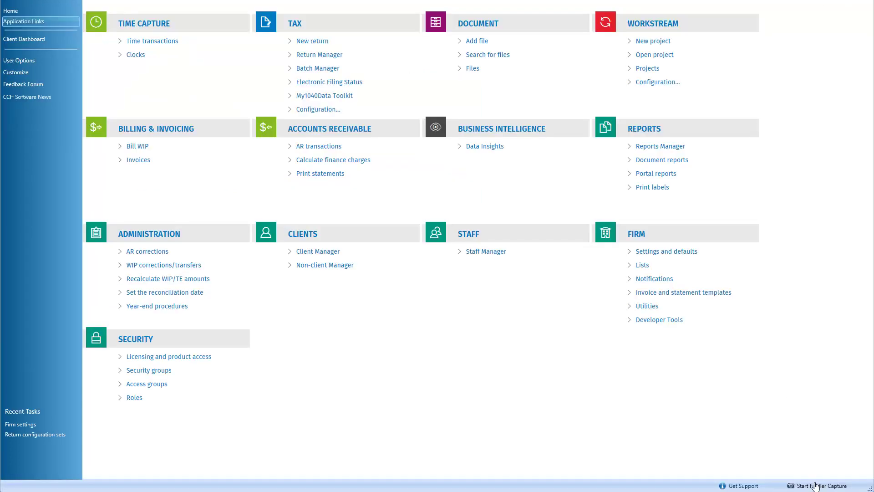